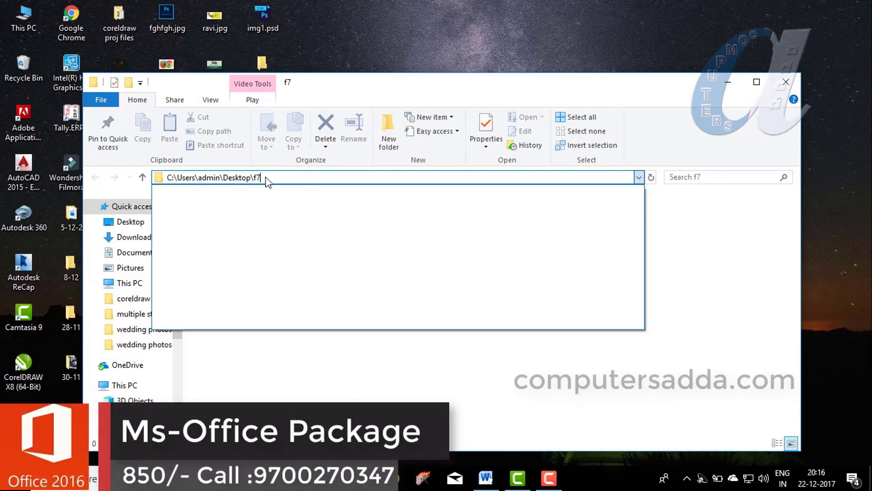
- Close the f7 folder window and open the Nenu Local folder inside the movies folder on New Volume (E:)
{"action": "key", "text": "Return"}
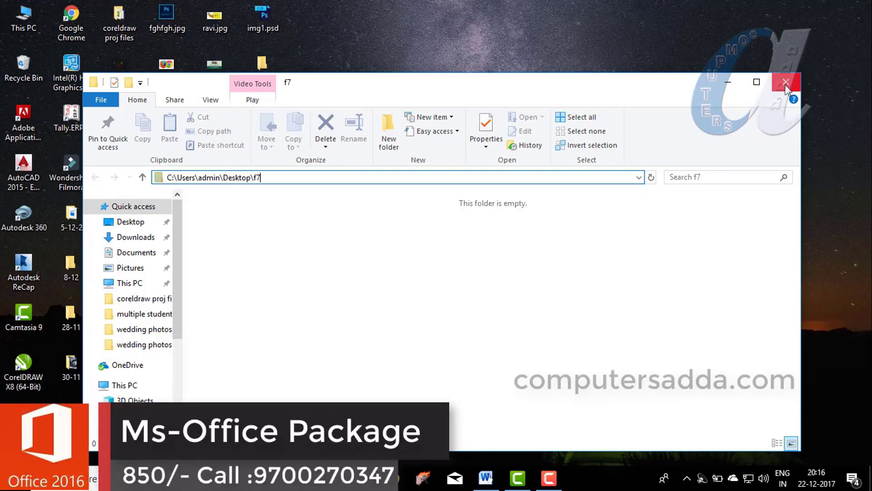
{"action": "left_click", "coordinate": [787, 87]}
{"action": "double_click", "coordinate": [23, 18]}
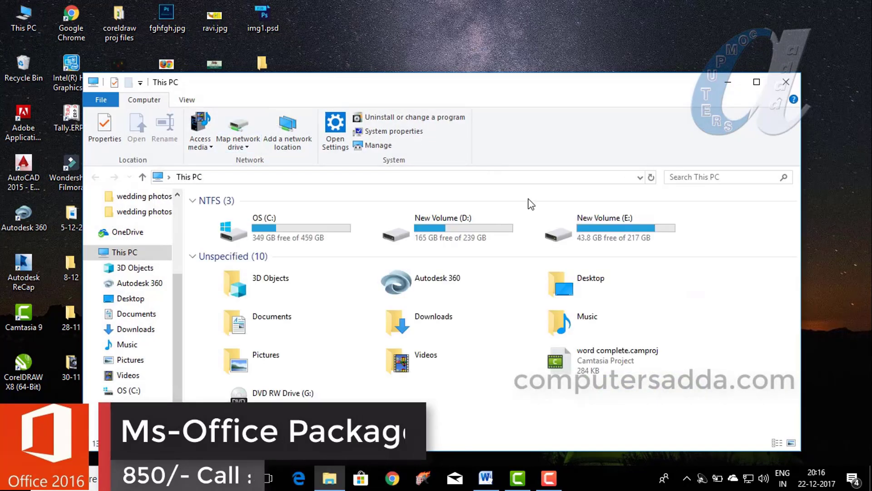
{"action": "double_click", "coordinate": [574, 227]}
{"action": "left_click", "coordinate": [527, 247]}
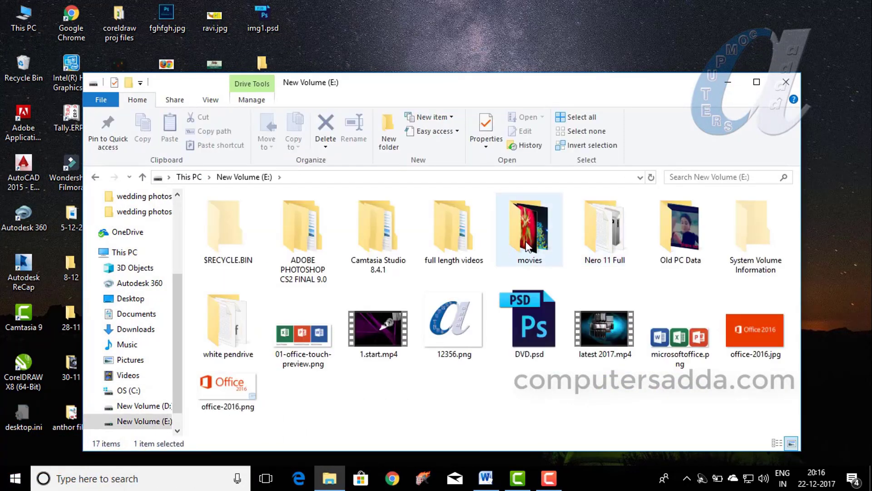
{"action": "double_click", "coordinate": [527, 247]}
{"action": "double_click", "coordinate": [445, 244]}
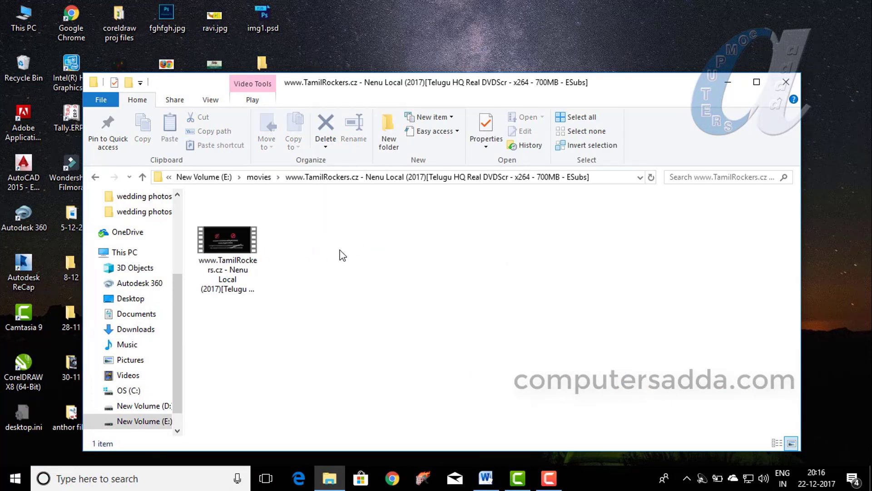
- Show the address bar's path list for the Nenu Local folder, dismiss it and close the window
{"action": "key", "text": "F4"}
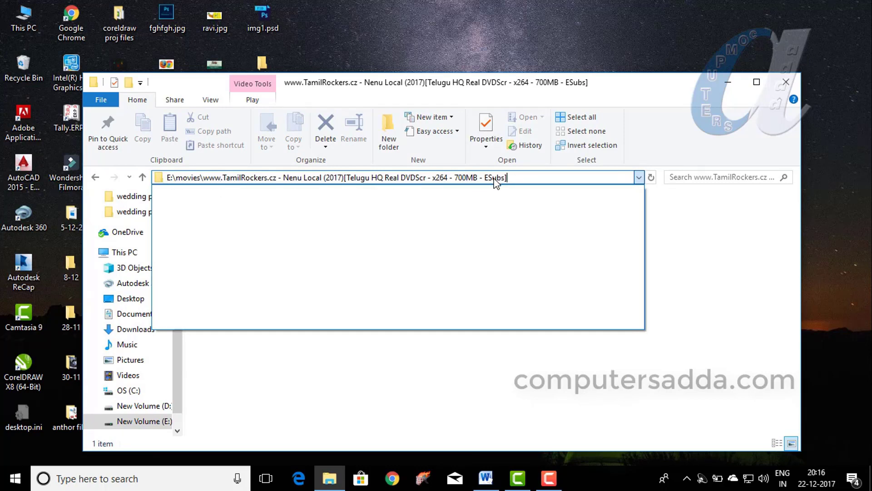
{"action": "left_click", "coordinate": [740, 246]}
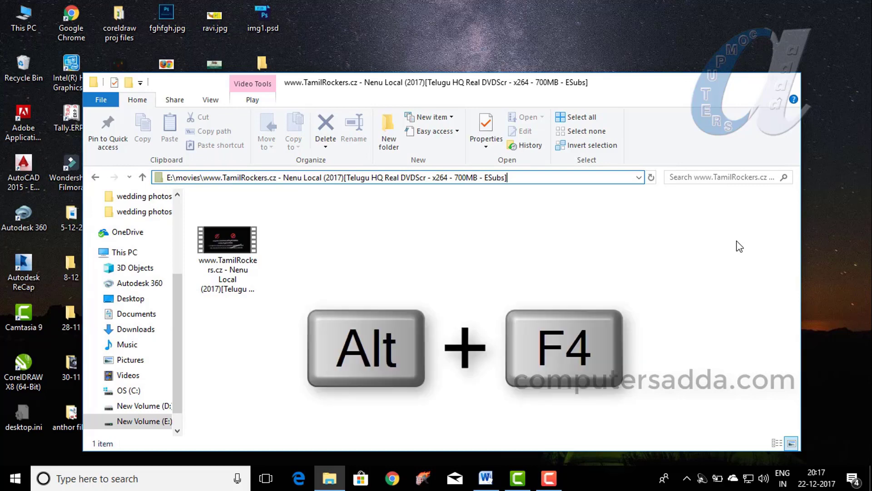
{"action": "key", "text": "alt+F4"}
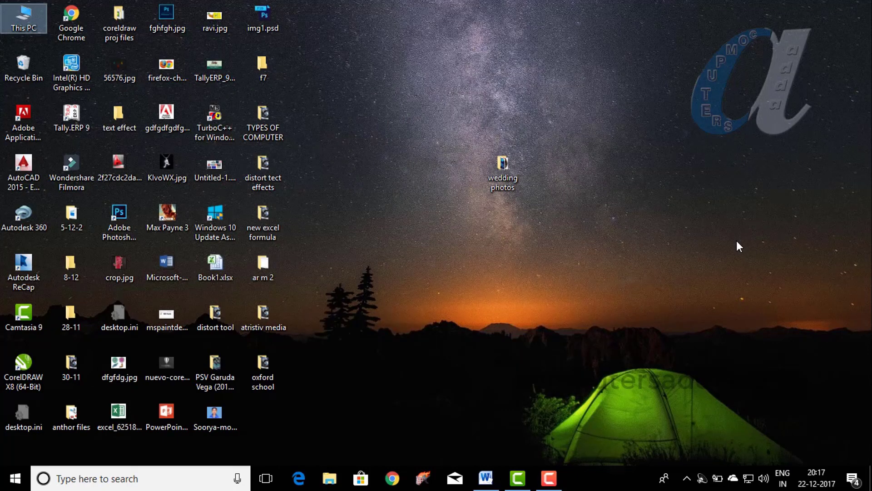
- Bring up the Shut Down Windows dialog from the desktop and show its list of available actions
{"action": "left_click", "coordinate": [672, 189]}
{"action": "key", "text": "alt+F4"}
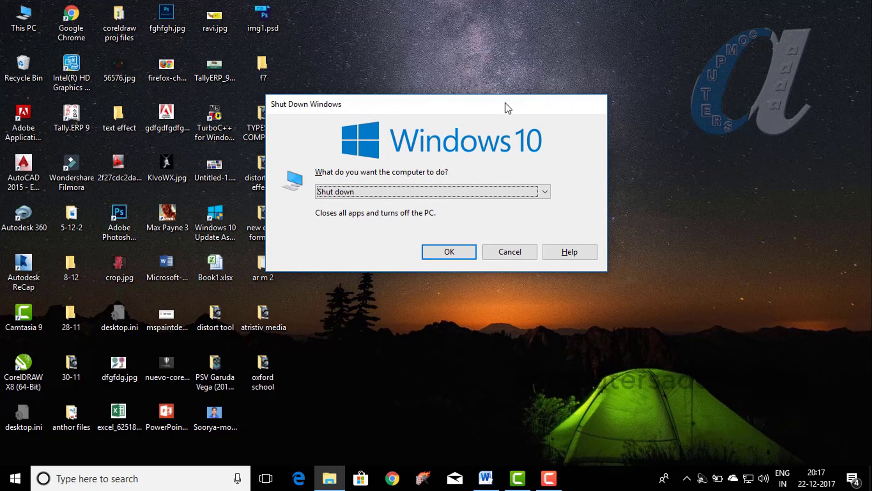
{"action": "left_click", "coordinate": [545, 191]}
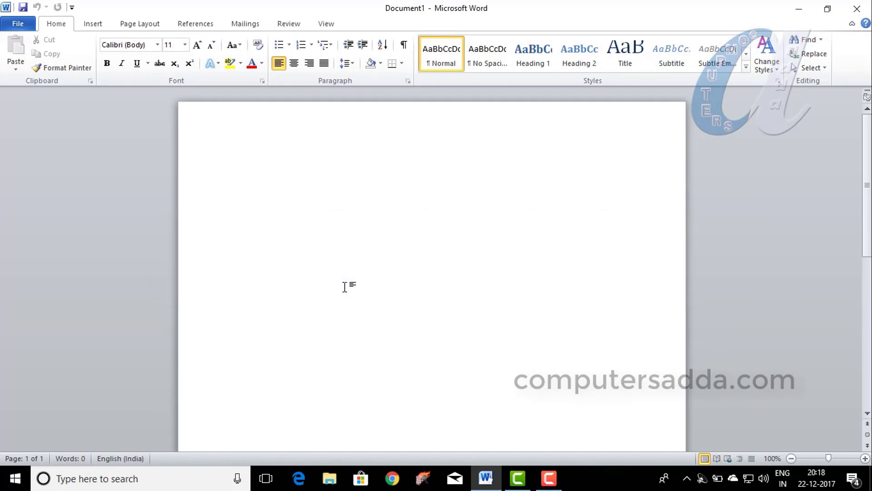
- Increase the font size to 22 in the blank Word document
{"action": "key", "text": "ctrl+shift+period"}
{"action": "key", "text": "ctrl+shift+period"}
{"action": "key", "text": "ctrl+shift+period"}
{"action": "key", "text": "ctrl+shift+period"}
{"action": "key", "text": "ctrl+shift+period"}
{"action": "key", "text": "ctrl+shift+period"}
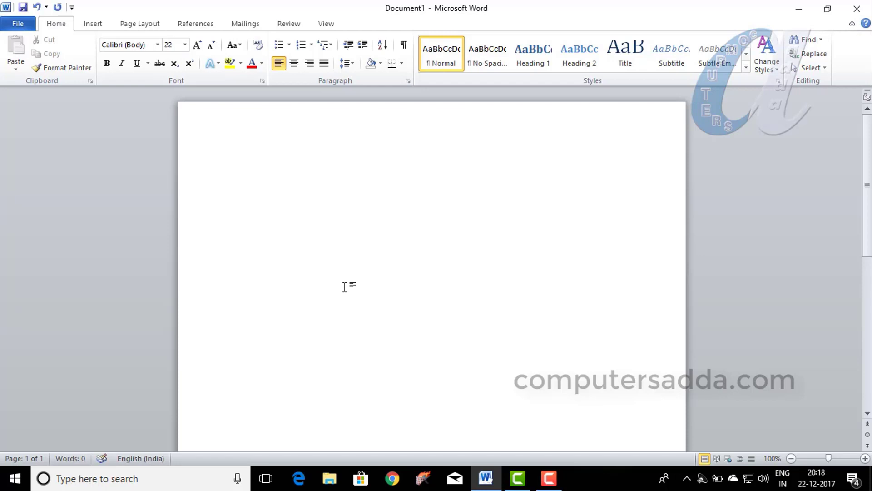
- Write "Computercomputer" on the first line and "Computersadda" three times below it, leaving a blank line between the repeats
{"action": "type", "text": "COmputer"}
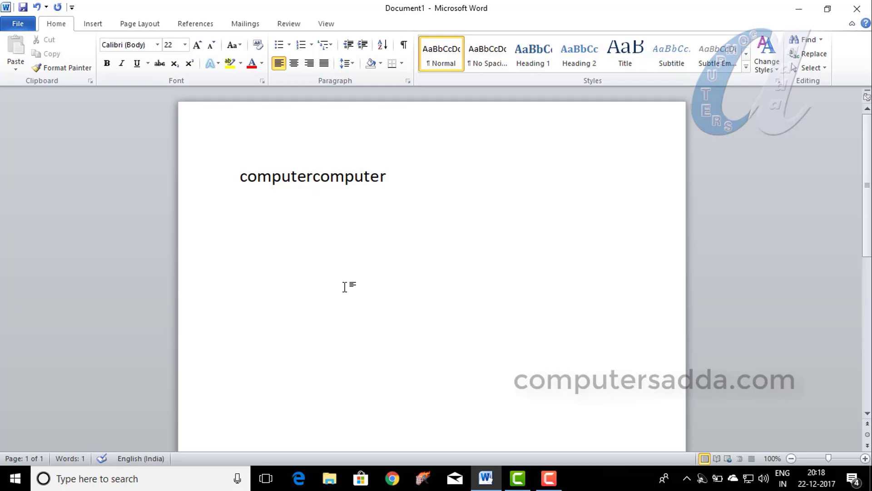
{"action": "key", "text": "Return"}
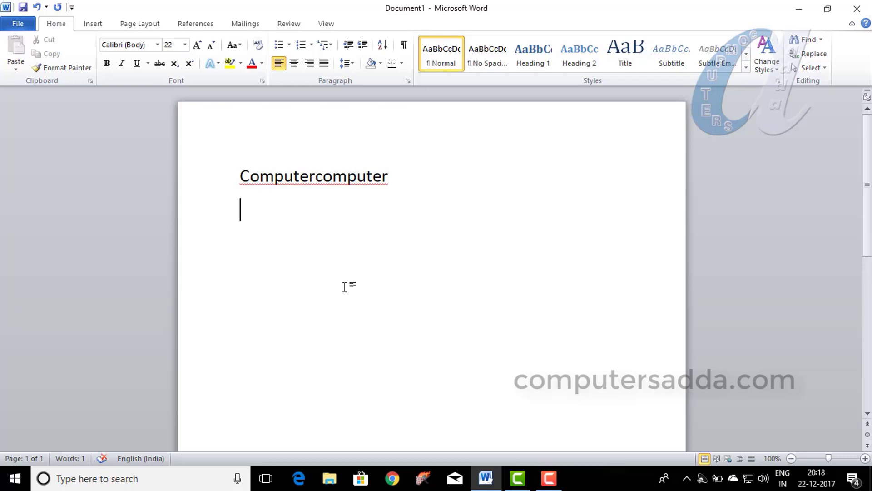
{"action": "type", "text": "computersadda"}
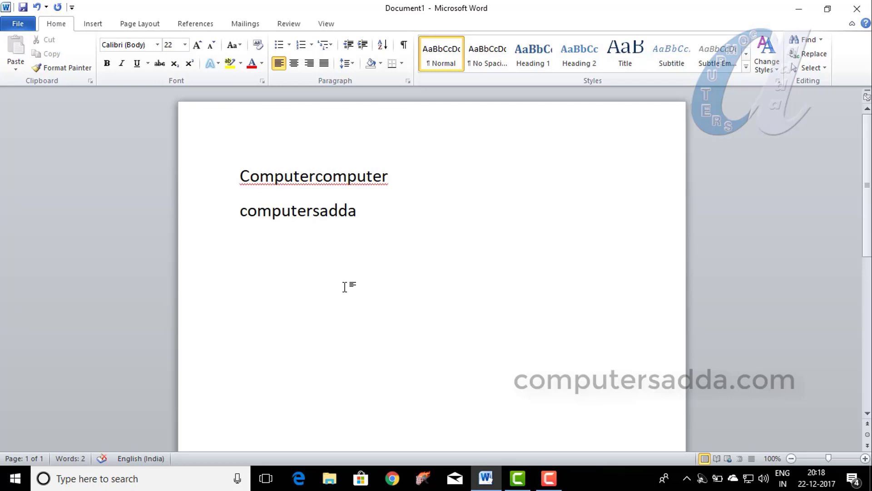
{"action": "key", "text": "Return"}
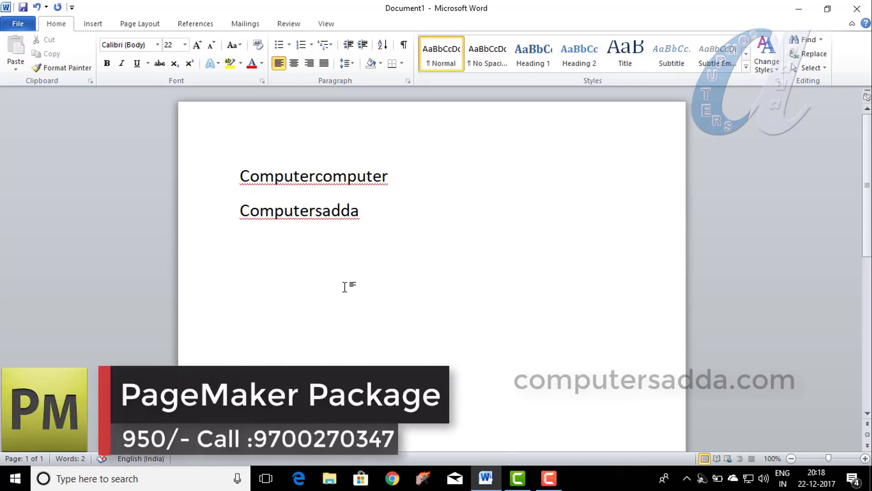
{"action": "type", "text": "Computersadda"}
{"action": "type", "text": "Computersadda"}
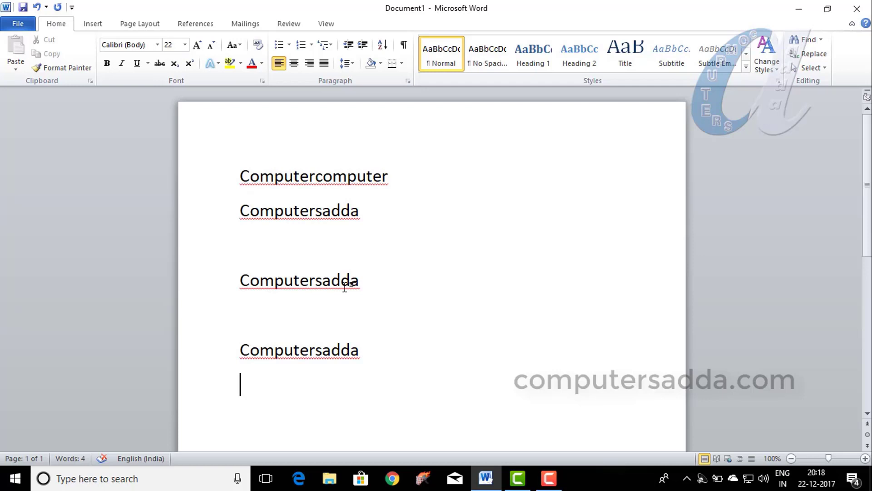
- Indent the empty last line with nine tab stops
{"action": "key", "text": "Tab"}
{"action": "key", "text": "Tab"}
{"action": "key", "text": "Tab"}
{"action": "key", "text": "Tab"}
{"action": "key", "text": "Tab"}
{"action": "key", "text": "Tab"}
{"action": "key", "text": "Tab"}
{"action": "key", "text": "Tab"}
{"action": "key", "text": "Tab"}
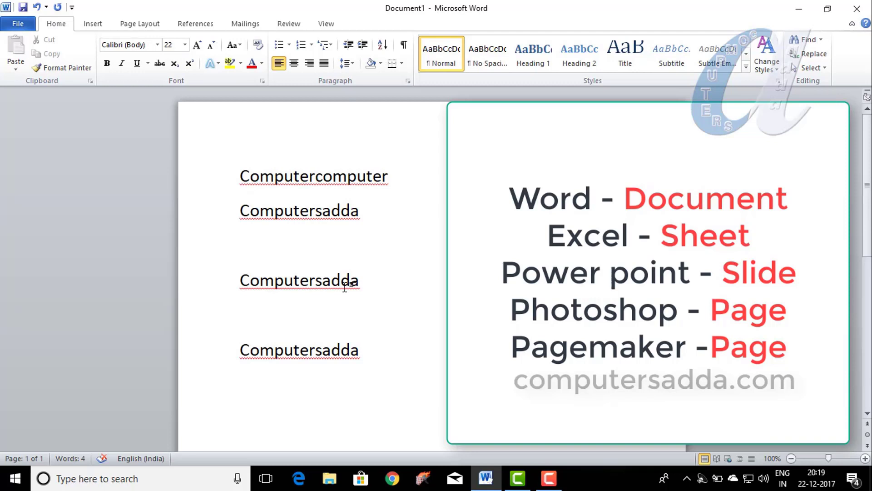
- Close the Word document without saving its changes
{"action": "key", "text": "ctrl+F4"}
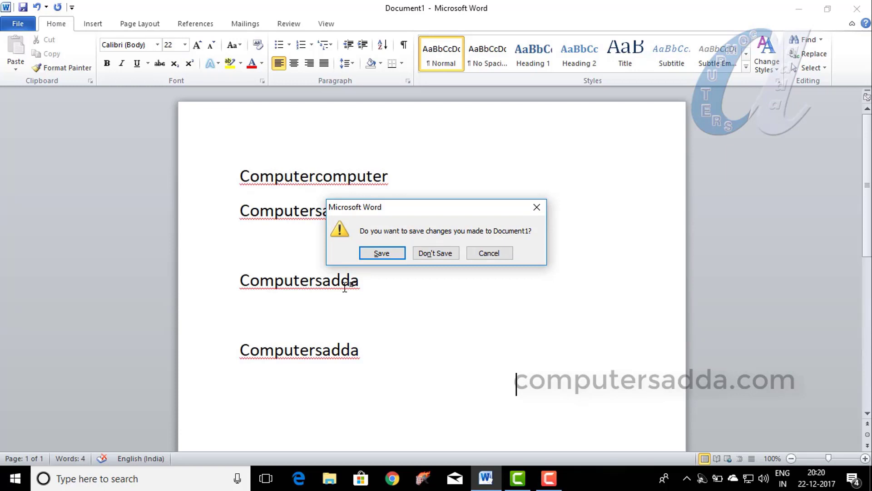
{"action": "left_click", "coordinate": [439, 256]}
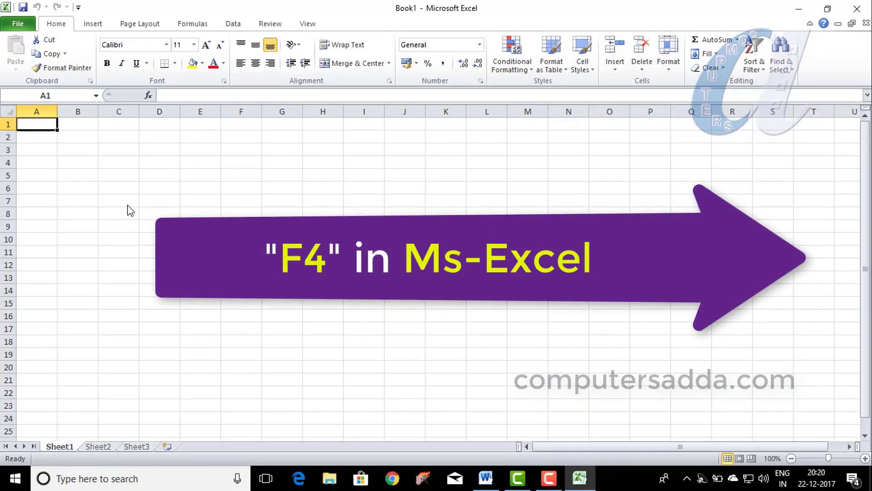
- Close the blank workbook in Excel and exit the program
{"action": "key", "text": "ctrl+F4"}
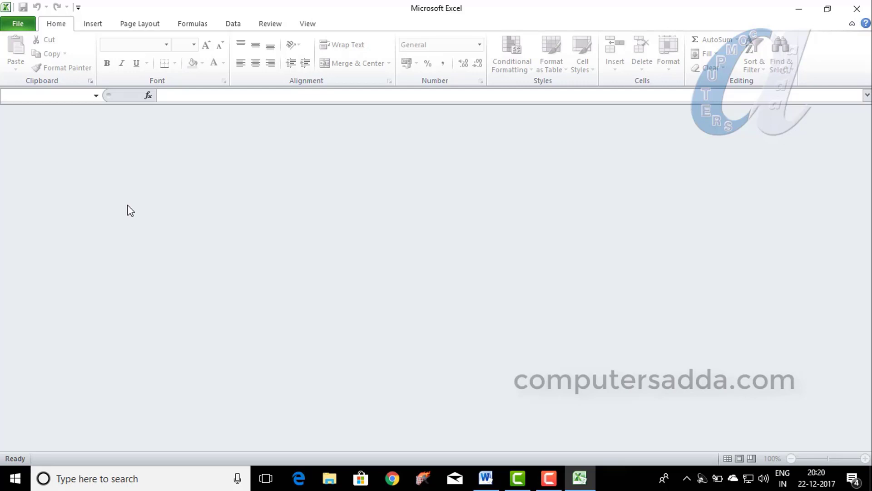
{"action": "key", "text": "alt+F4"}
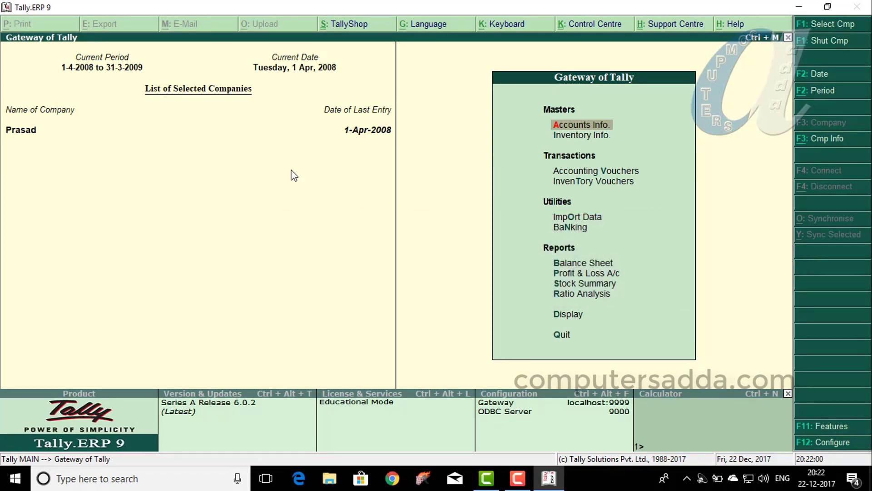
- Open accounting voucher creation in Tally.ERP 9 and change the voucher type to Contra
{"action": "key", "text": "v"}
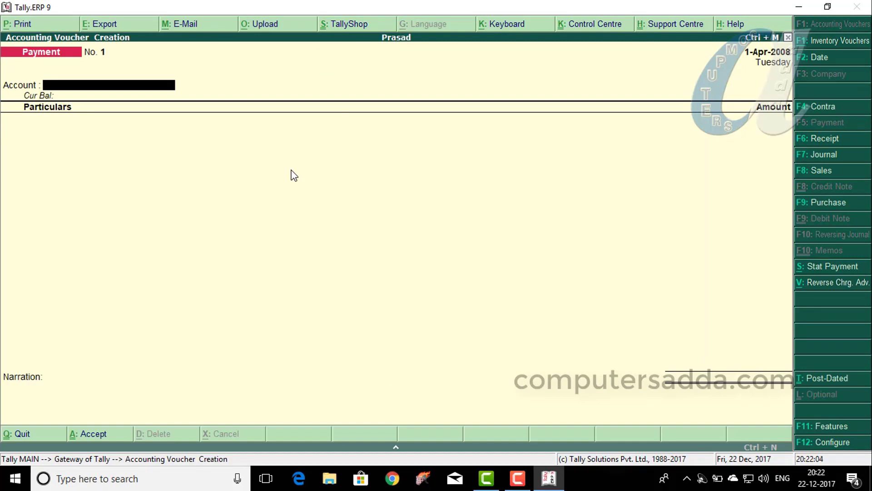
{"action": "key", "text": "F4"}
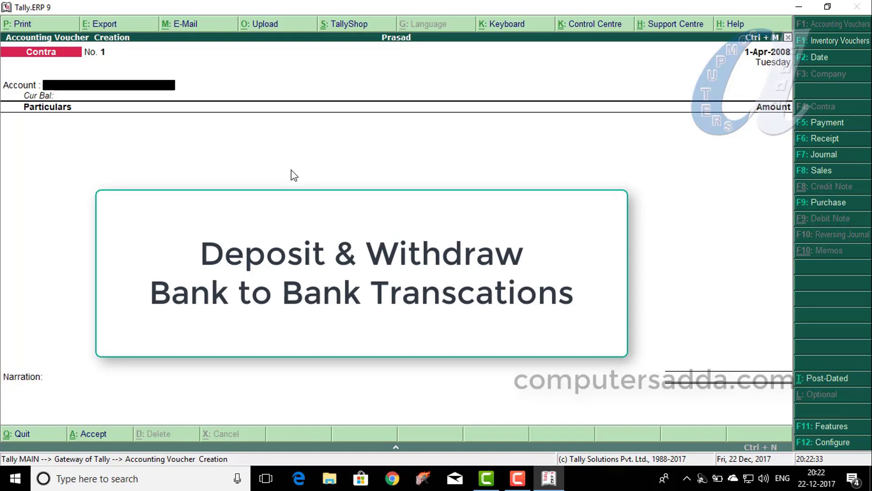
{"action": "key", "text": "F4"}
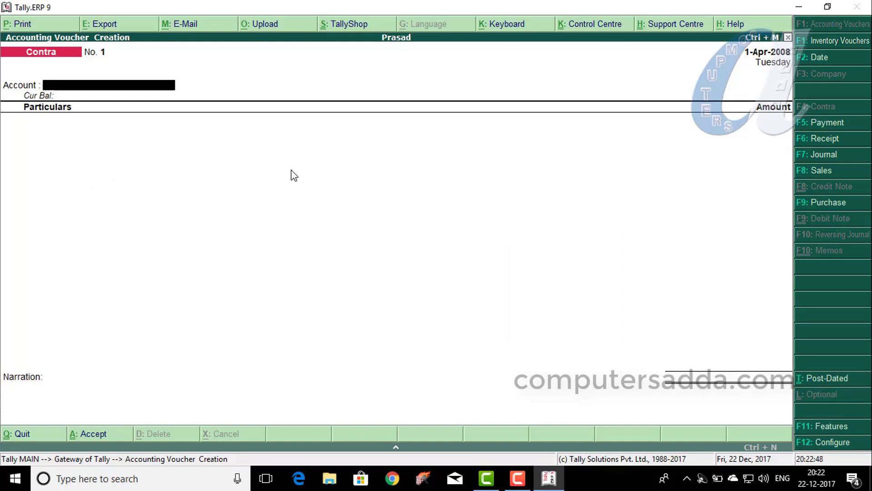
- Set Enable purchase order processing to Yes in the company's inventory features
{"action": "key", "text": "alt+F4"}
{"action": "key", "text": "F11"}
{"action": "key", "text": "F2"}
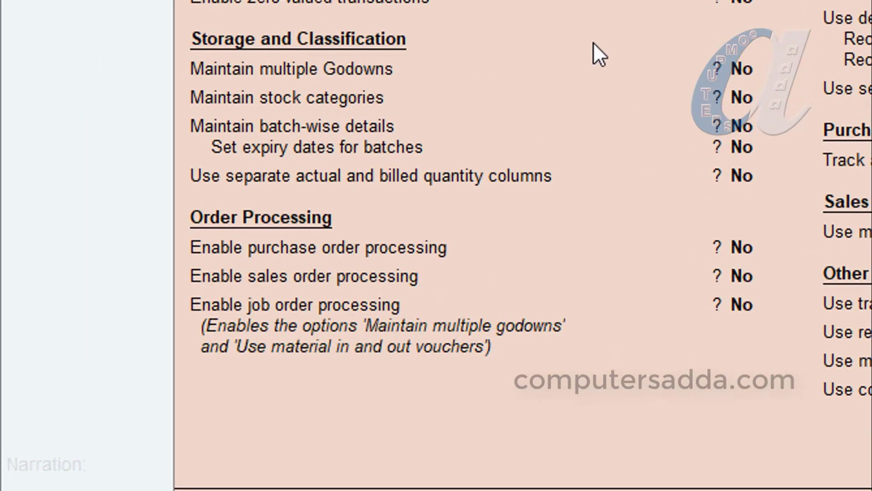
{"action": "key", "text": "Return"}
{"action": "key", "text": "Return"}
{"action": "key", "text": "Return"}
{"action": "key", "text": "Return"}
{"action": "key", "text": "Return"}
{"action": "key", "text": "Return"}
{"action": "key", "text": "Return"}
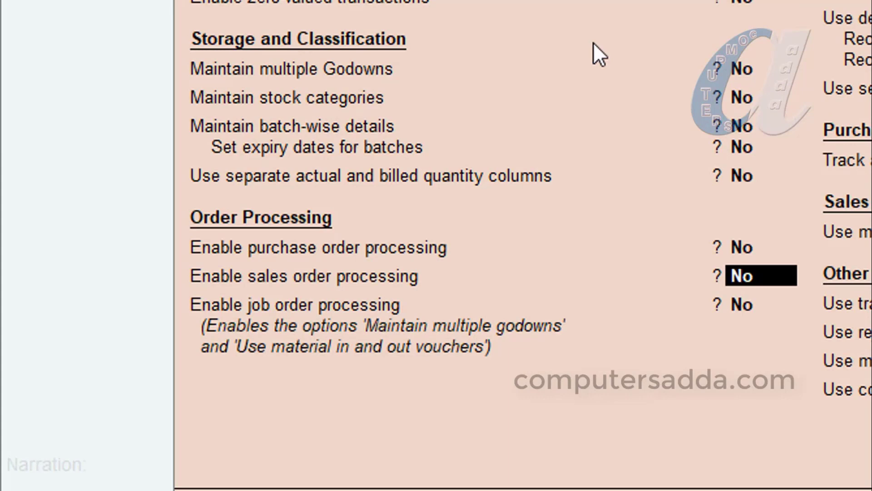
{"action": "key", "text": "Up"}
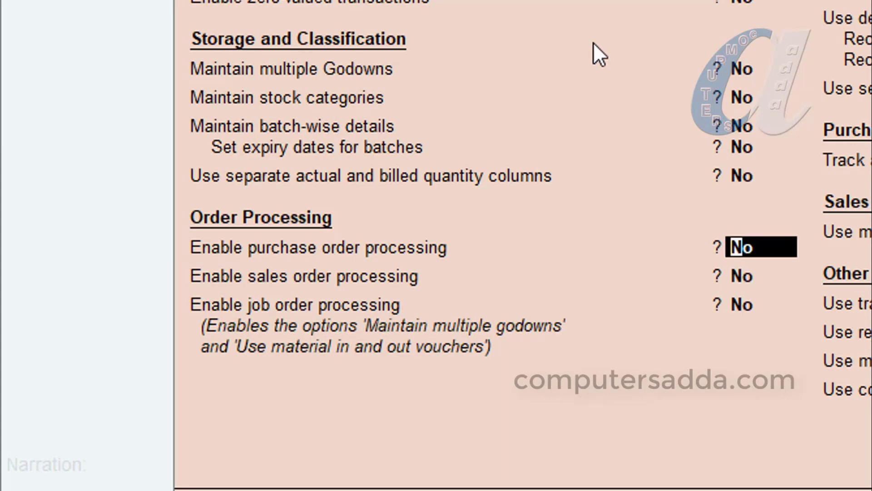
{"action": "type", "text": "y"}
{"action": "key", "text": "Return"}
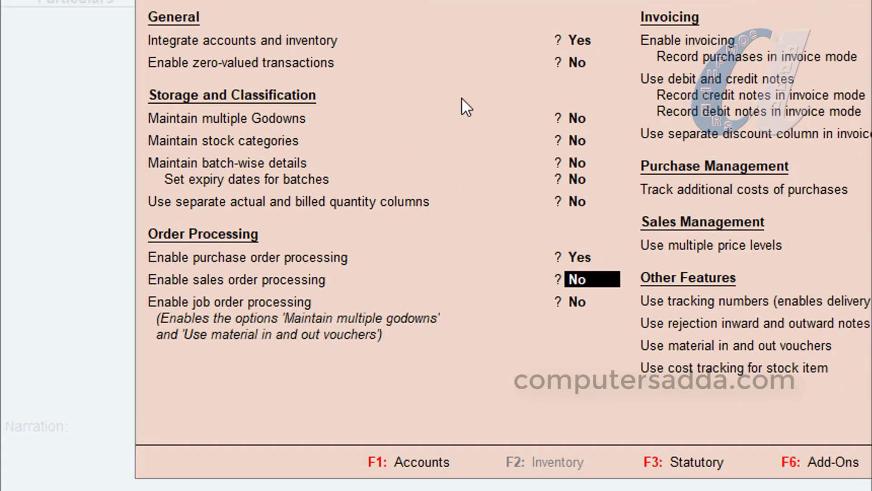
- Accept the inventory features with the remaining options unchanged and call up the purchase order voucher
{"action": "key", "text": "Return"}
{"action": "key", "text": "Return"}
{"action": "key", "text": "Return"}
{"action": "key", "text": "Return"}
{"action": "key", "text": "Return"}
{"action": "key", "text": "Return"}
{"action": "key", "text": "Return"}
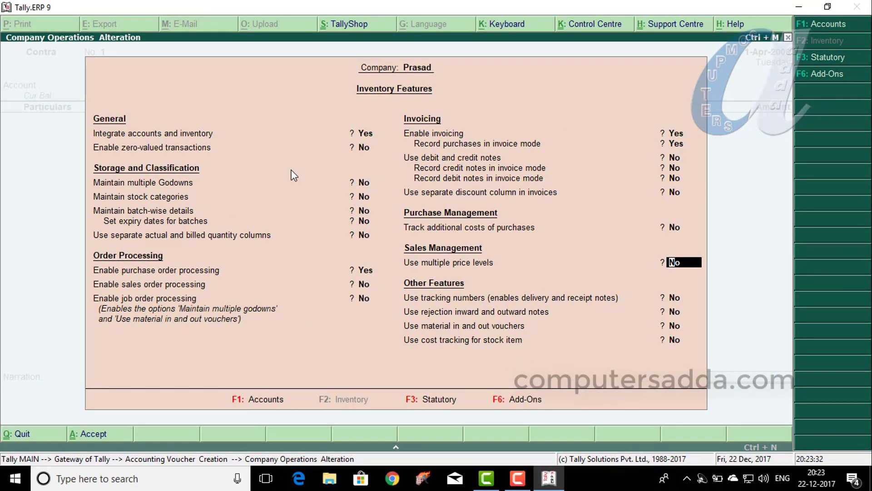
{"action": "key", "text": "ctrl+a"}
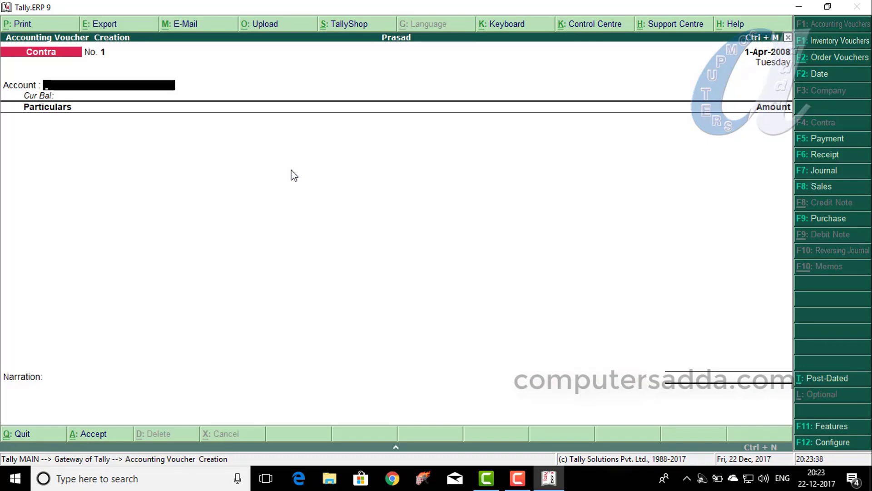
{"action": "key", "text": "alt+F4"}
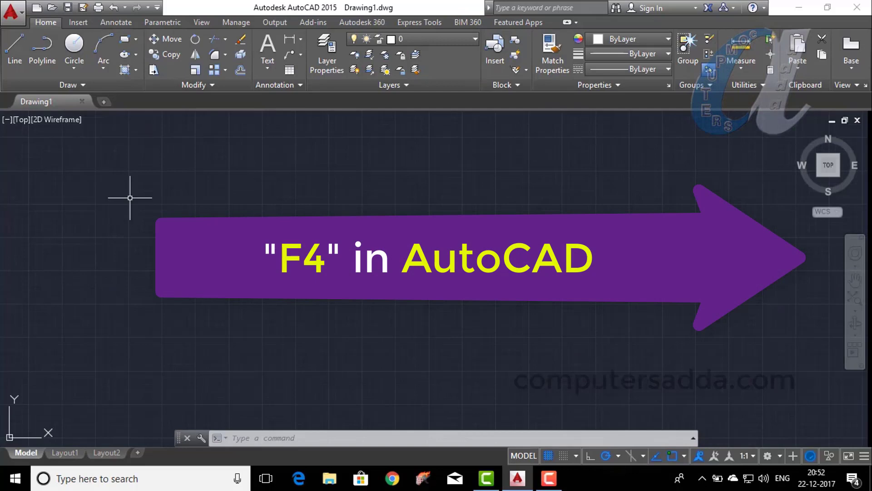
- Toggle 3D object snap off and on again in AutoCAD
{"action": "key", "text": "F4"}
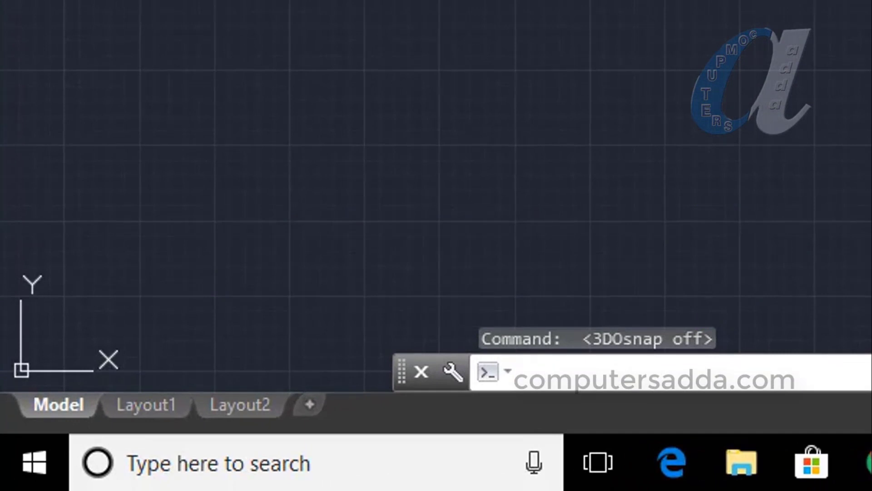
{"action": "key", "text": "F4"}
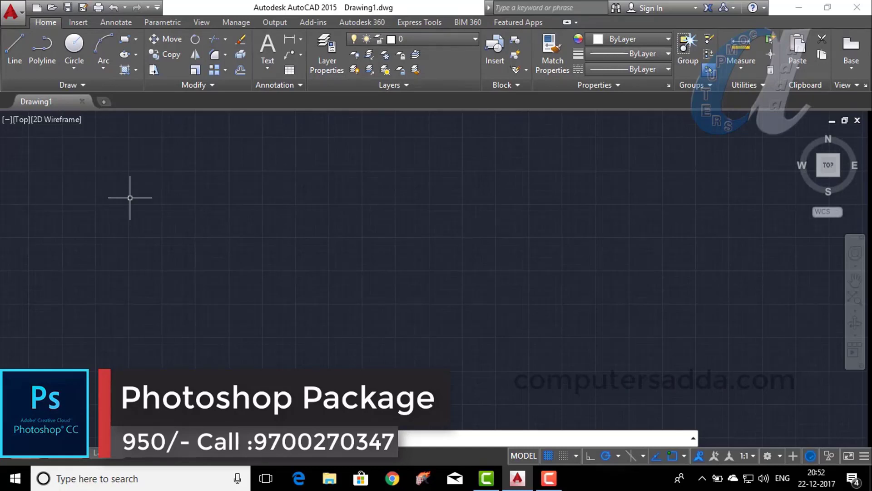
- Switch the workspace from Drafting & Annotation to 3D Modeling
{"action": "left_click", "coordinate": [772, 455]}
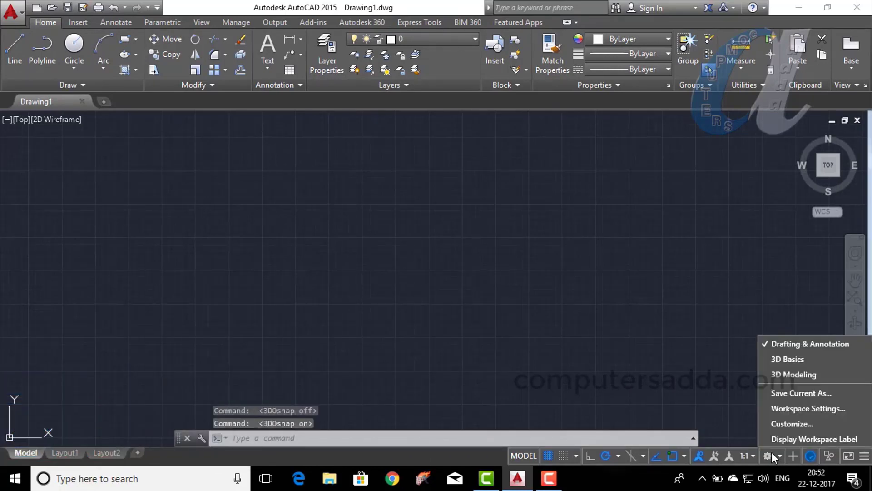
{"action": "left_click", "coordinate": [776, 375]}
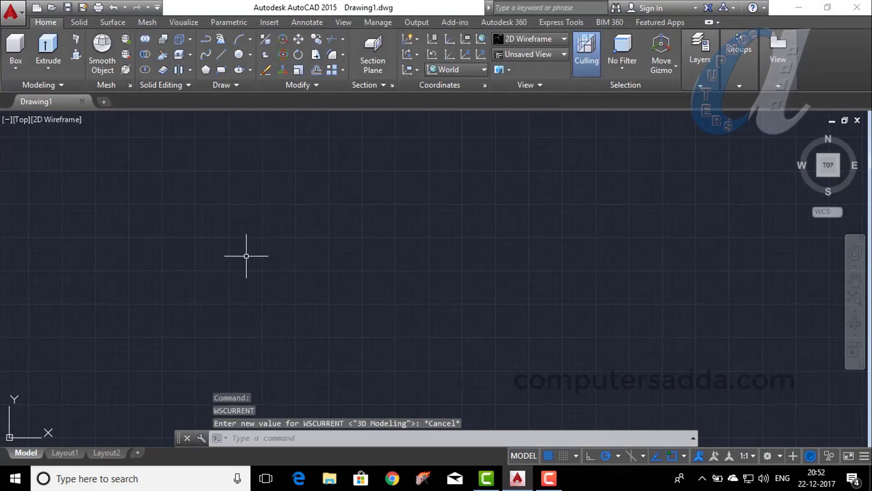
- Set the drawing view to SE Isometric and the visual style to Realistic
{"action": "left_click", "coordinate": [221, 70]}
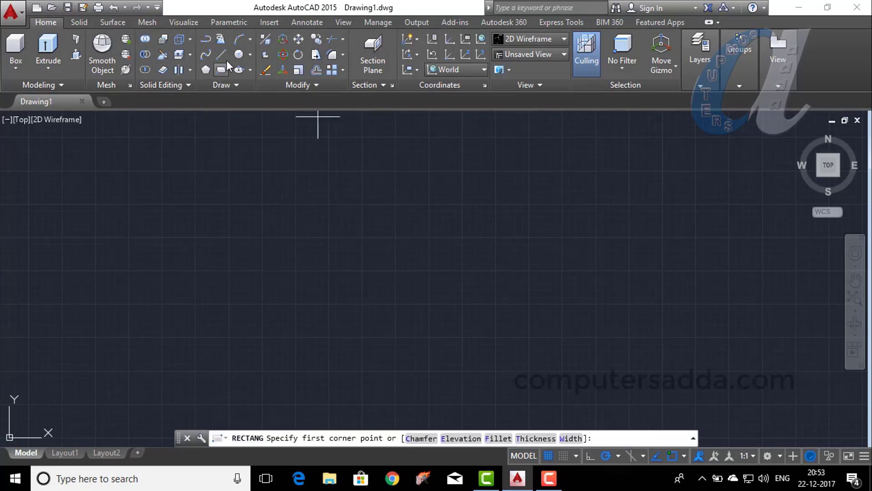
{"action": "left_click", "coordinate": [530, 53]}
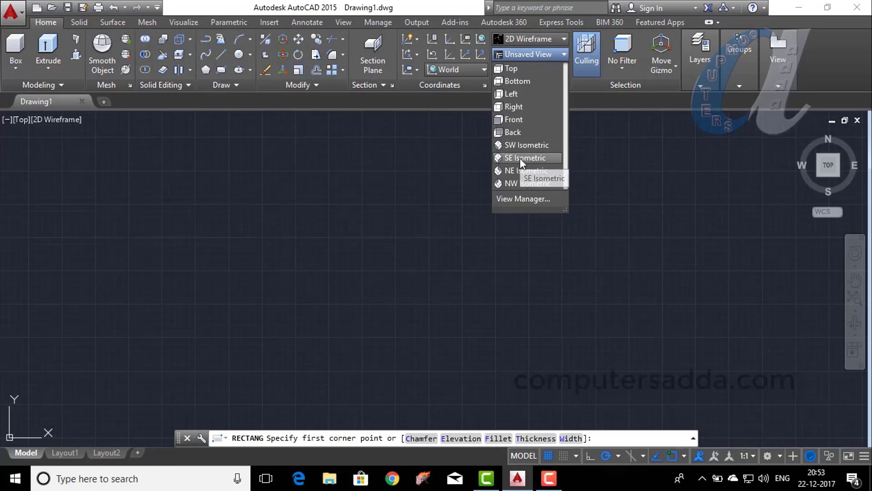
{"action": "left_click", "coordinate": [520, 157]}
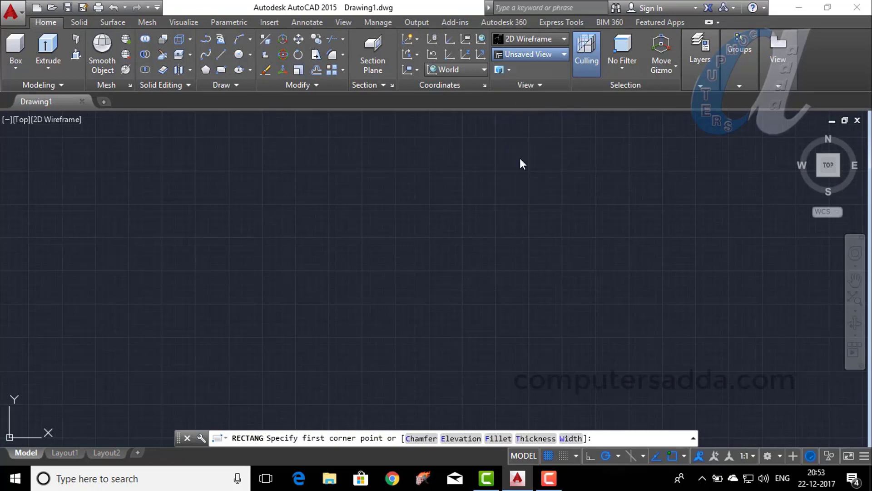
{"action": "left_click", "coordinate": [533, 39]}
{"action": "left_click", "coordinate": [680, 65]}
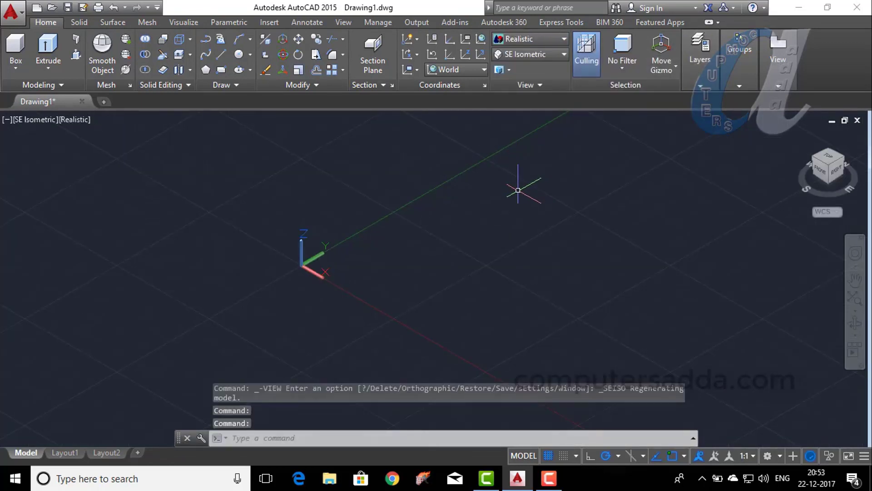
- Draw a freehand rectangle on the ground plane across the green Y axis, longer along Y than along X
{"action": "left_click_drag", "start_coordinate": [518, 185], "coordinate": [296, 331]}
{"action": "key", "text": "Escape"}
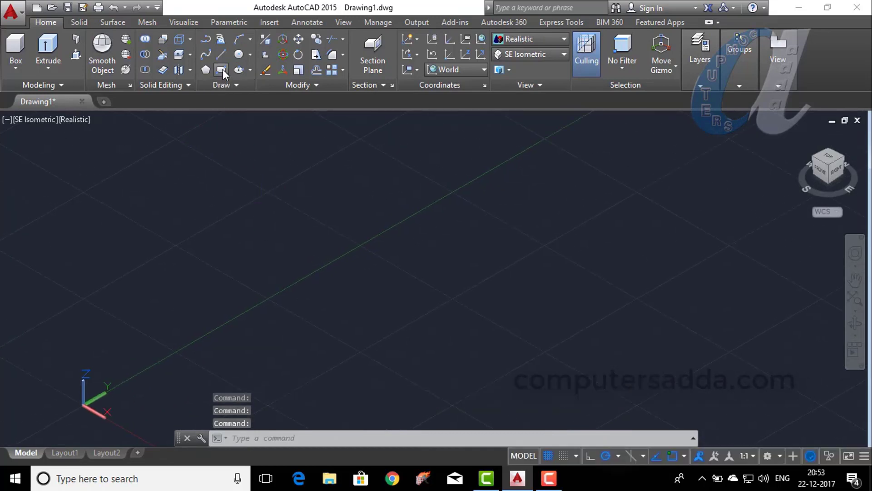
{"action": "left_click", "coordinate": [222, 70]}
{"action": "left_click", "coordinate": [176, 304]}
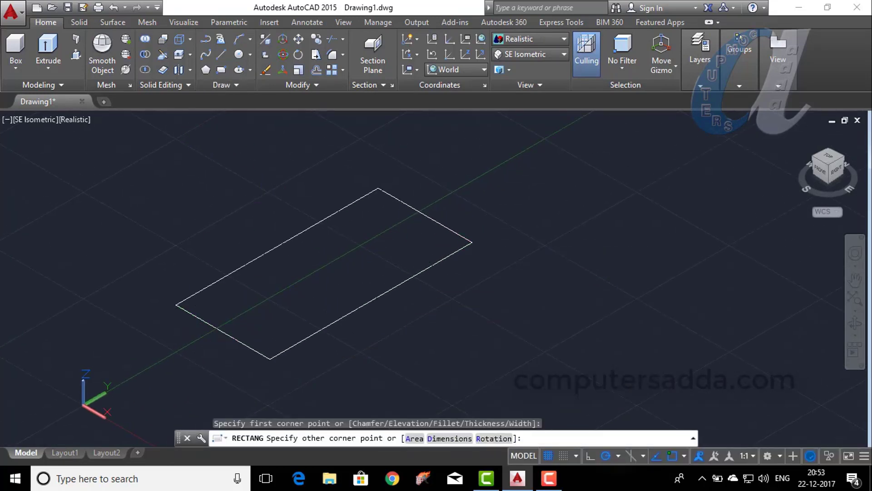
{"action": "left_click", "coordinate": [472, 242]}
- Use Presspull to raise the rectangle's bounded area into a solid box about 220 units high
{"action": "left_click", "coordinate": [76, 54]}
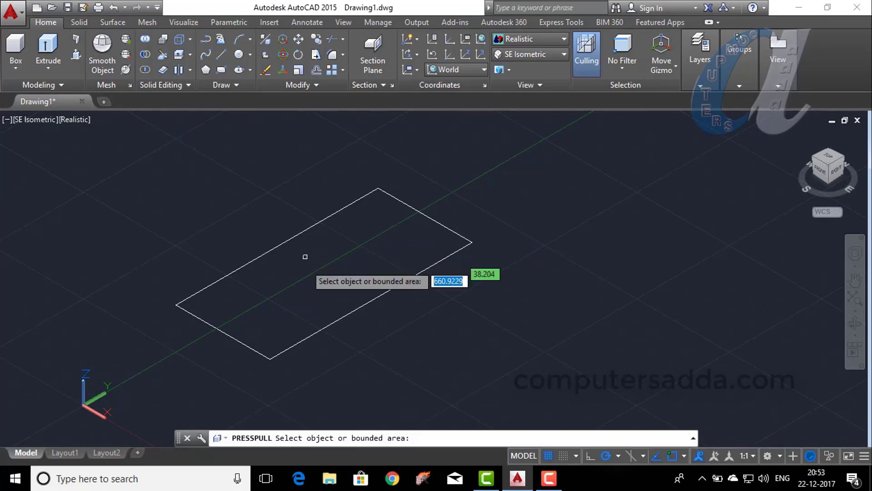
{"action": "left_click", "coordinate": [316, 301]}
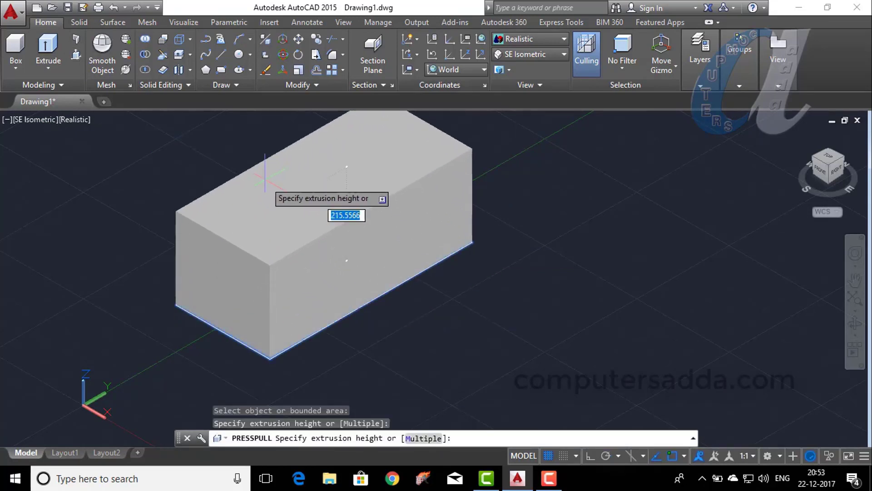
{"action": "left_click", "coordinate": [264, 178]}
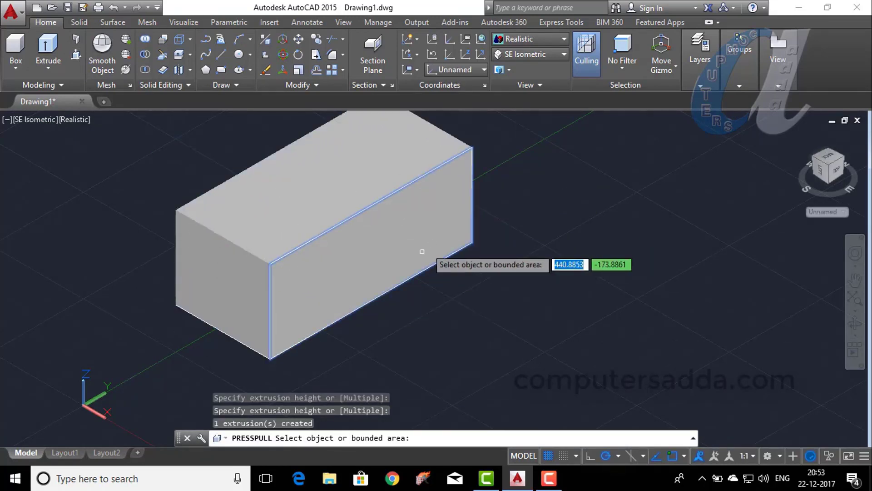
{"action": "key", "text": "Return"}
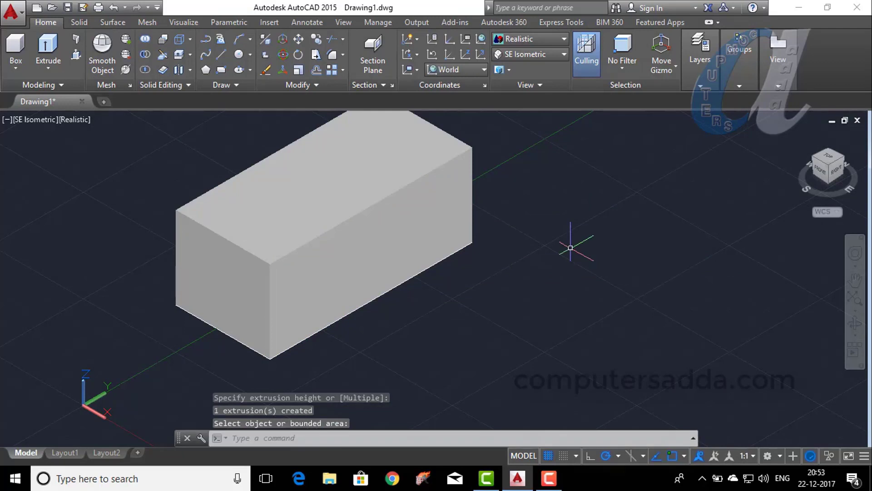
- Start a Cylinder and toggle 3D object snap off and on again while the command awaits its base center
{"action": "left_click", "coordinate": [15, 71]}
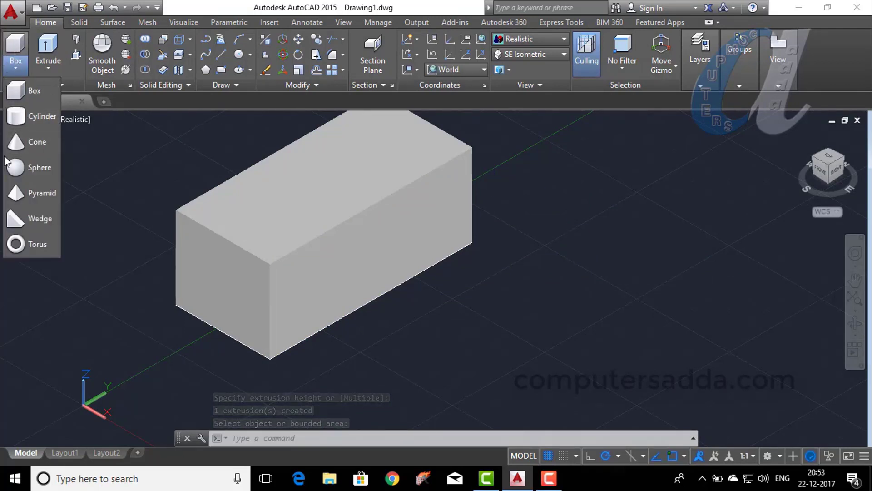
{"action": "left_click", "coordinate": [21, 119]}
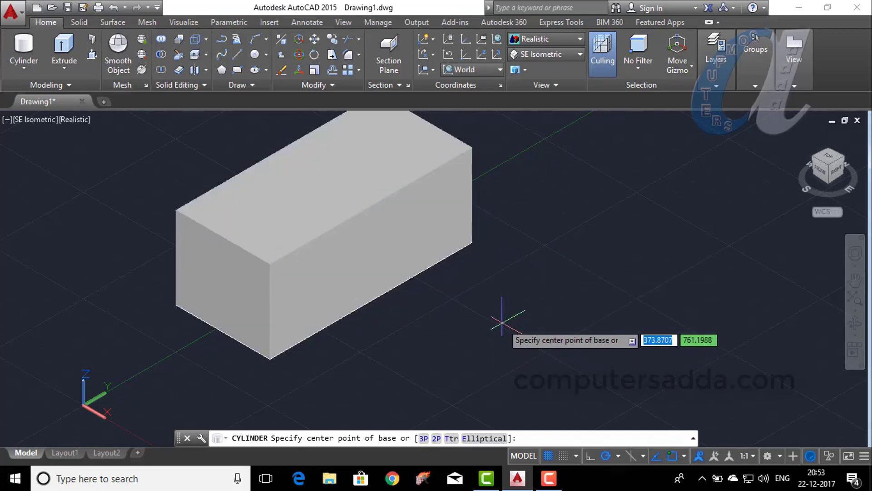
{"action": "key", "text": "F4"}
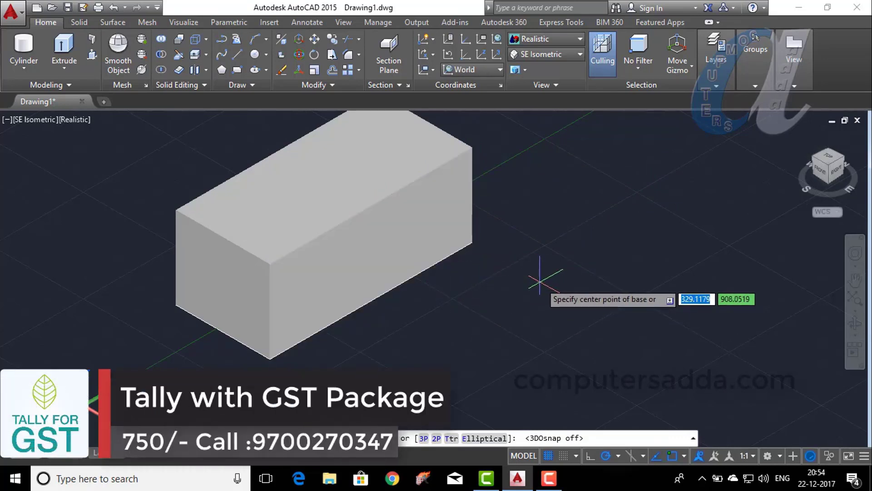
{"action": "key", "text": "F4"}
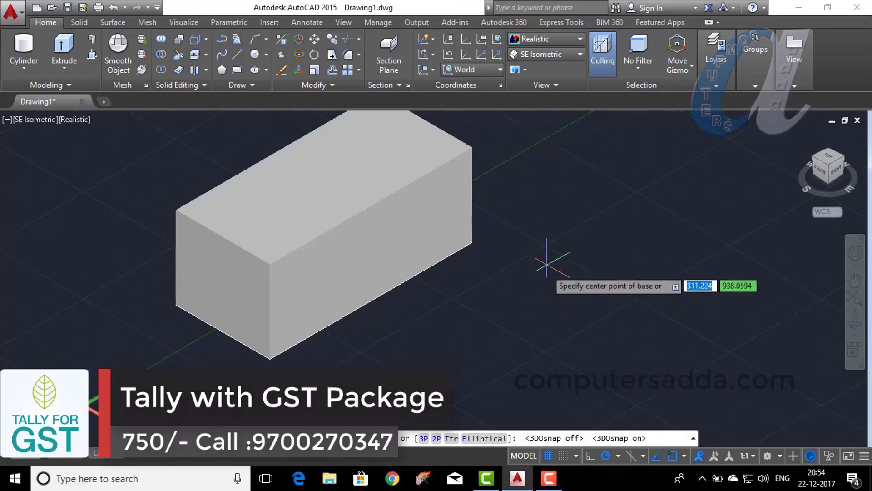
- Place the cylinder's base with the Center of face 3D snap on the box's long front face and draw it projecting outward
{"action": "right_click", "coordinate": [558, 202]}
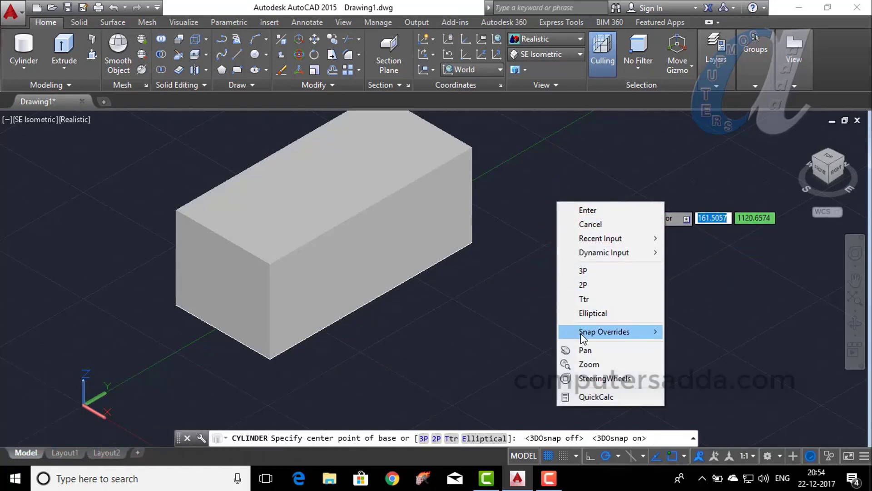
{"action": "mouse_move", "coordinate": [591, 333]}
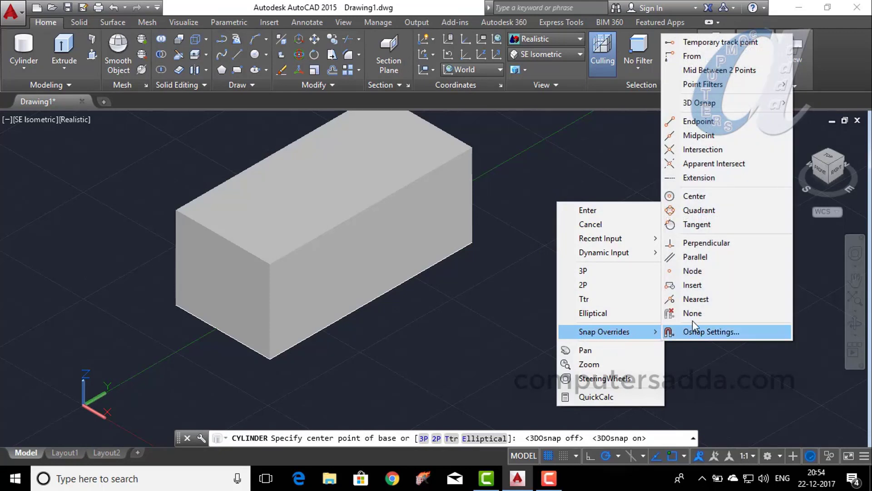
{"action": "mouse_move", "coordinate": [699, 106]}
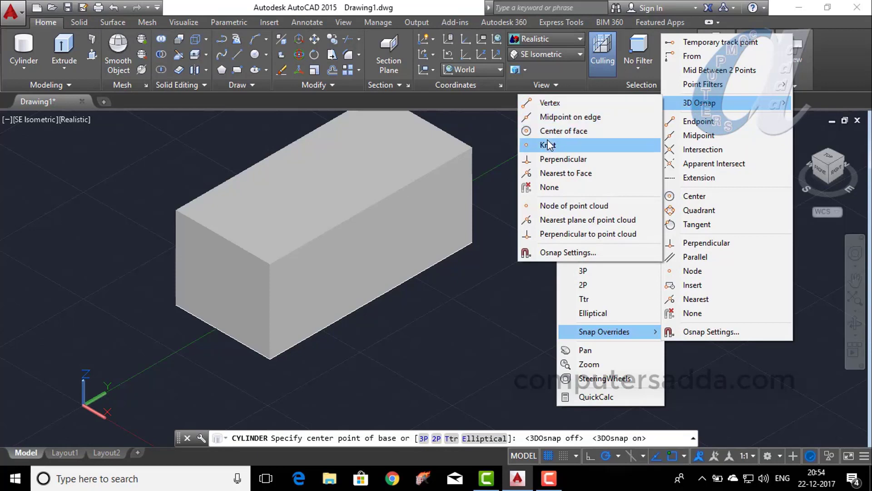
{"action": "left_click", "coordinate": [585, 130]}
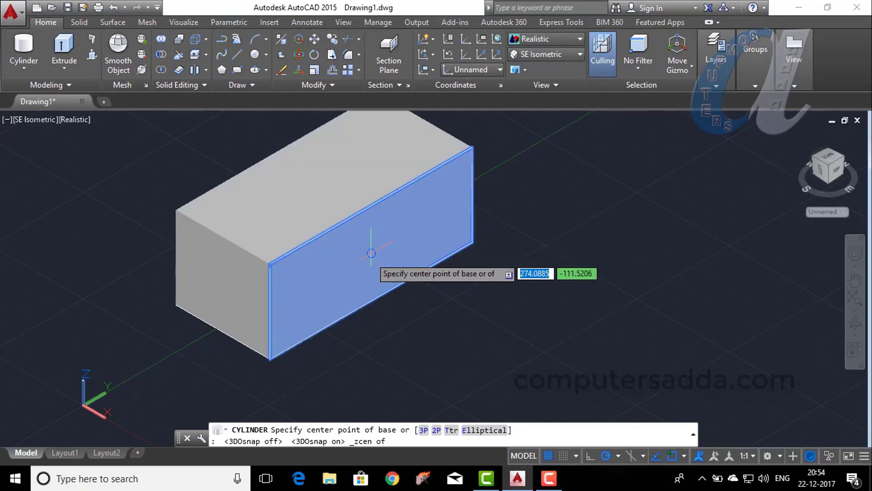
{"action": "left_click", "coordinate": [371, 253]}
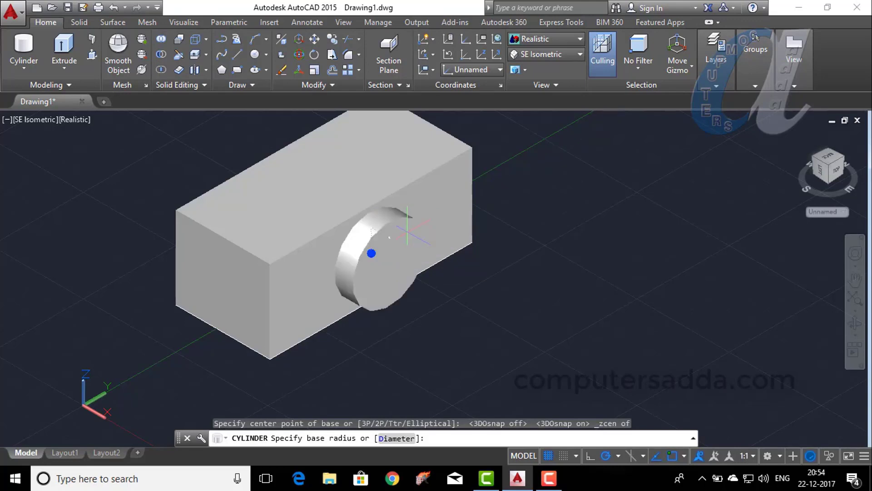
{"action": "left_click", "coordinate": [409, 230]}
{"action": "left_click", "coordinate": [471, 278]}
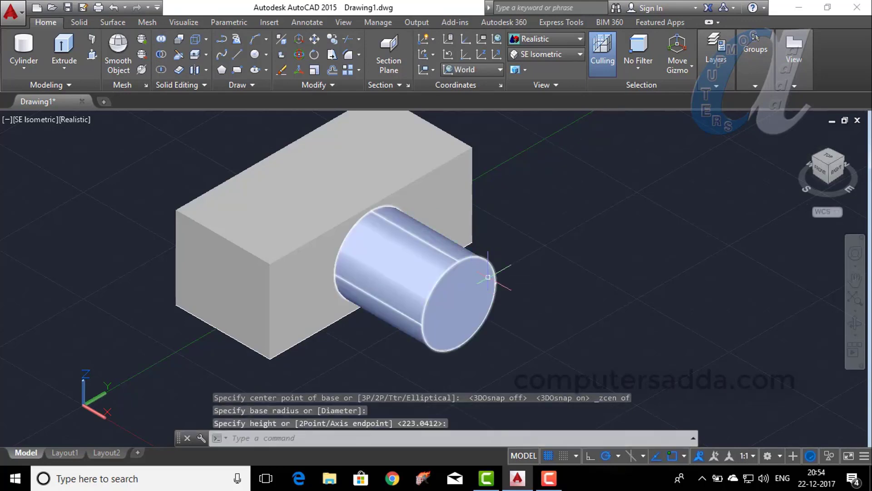